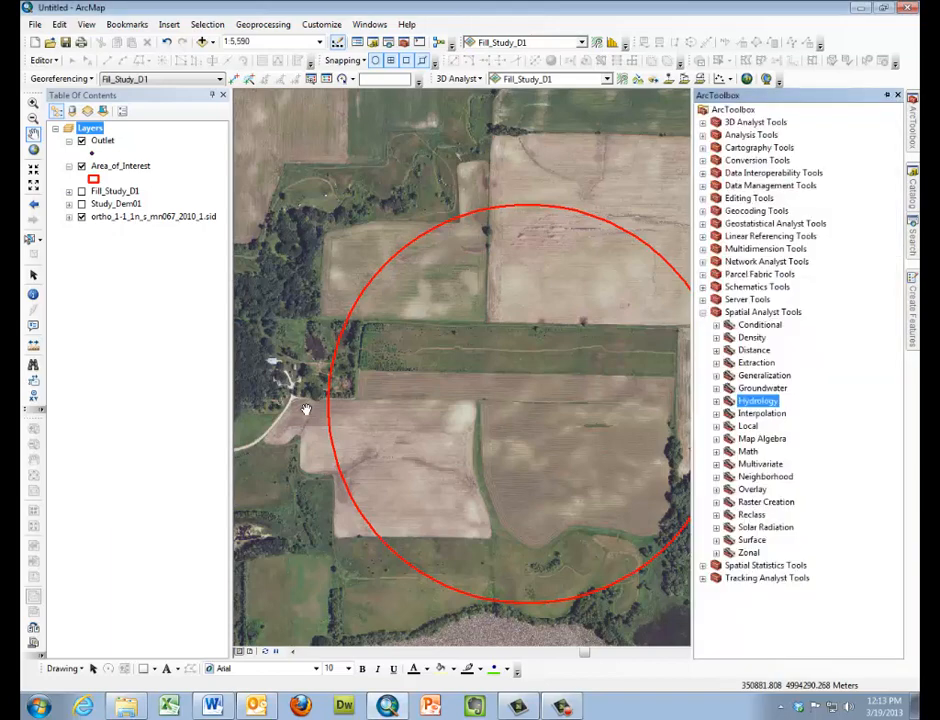
Step: Run Flow Direction on Fill_Study_D1, forcing all edge cells to flow outward, and save the output as f_direction in A_Farmer_Study.gdb
left_click(716, 401)
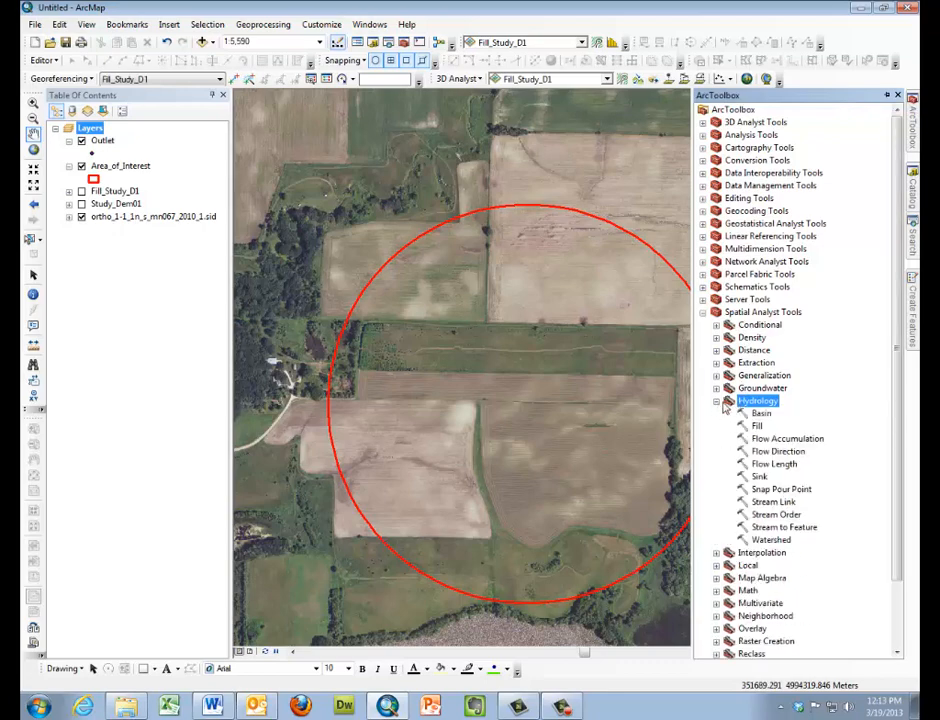
double_click(762, 455)
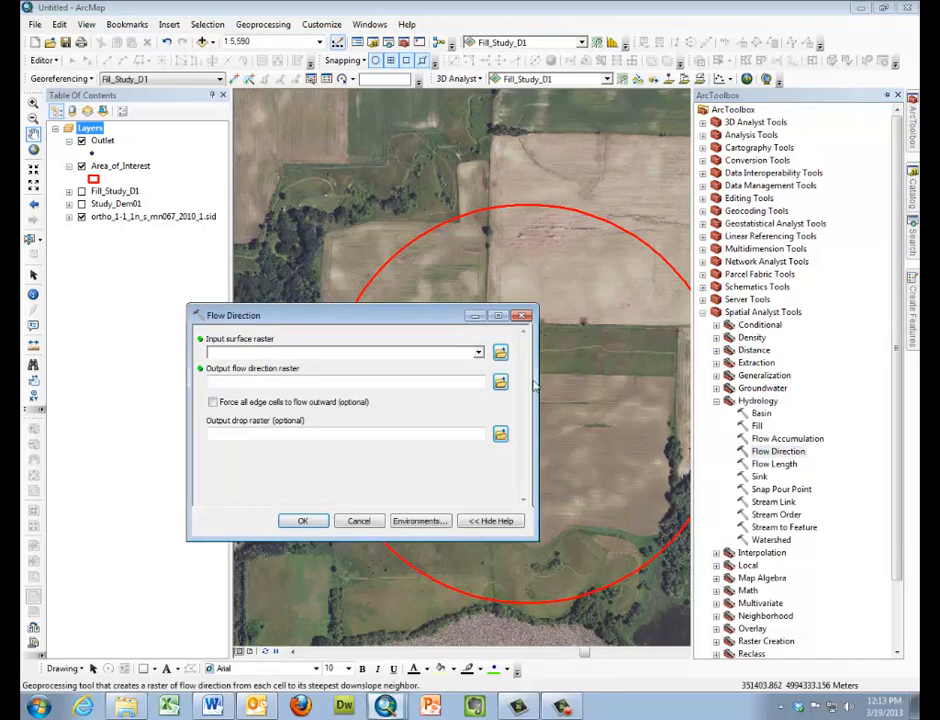
left_click(478, 354)
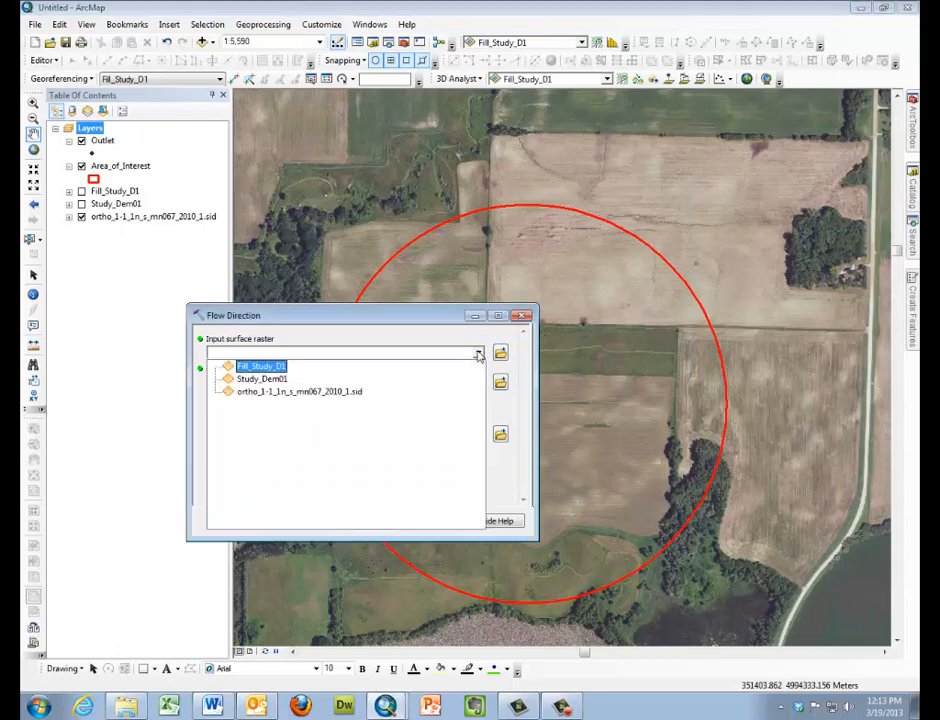
left_click(257, 367)
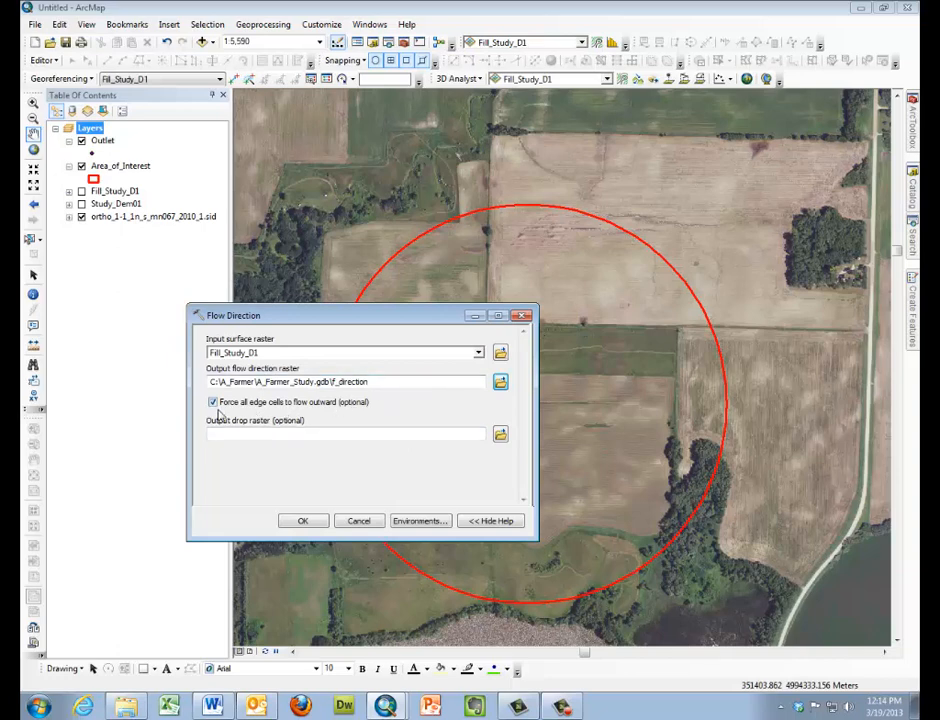
left_click(304, 520)
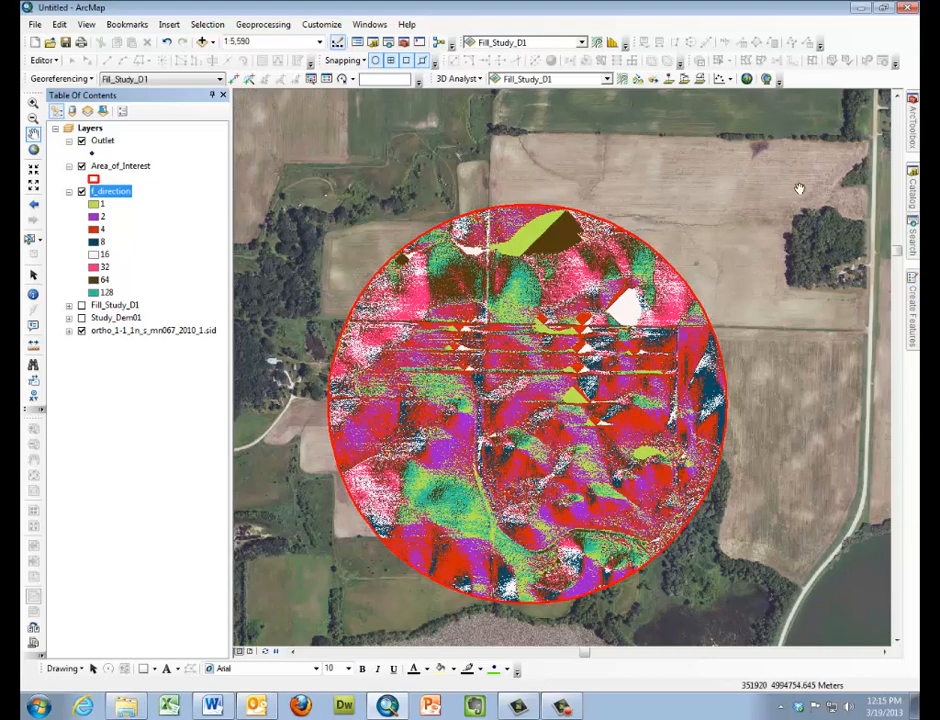
Step: Run Flow Accumulation on f_direction with FLOAT output and save the raster as f_accum in A_Farmer_Study.gdb
left_click(912, 146)
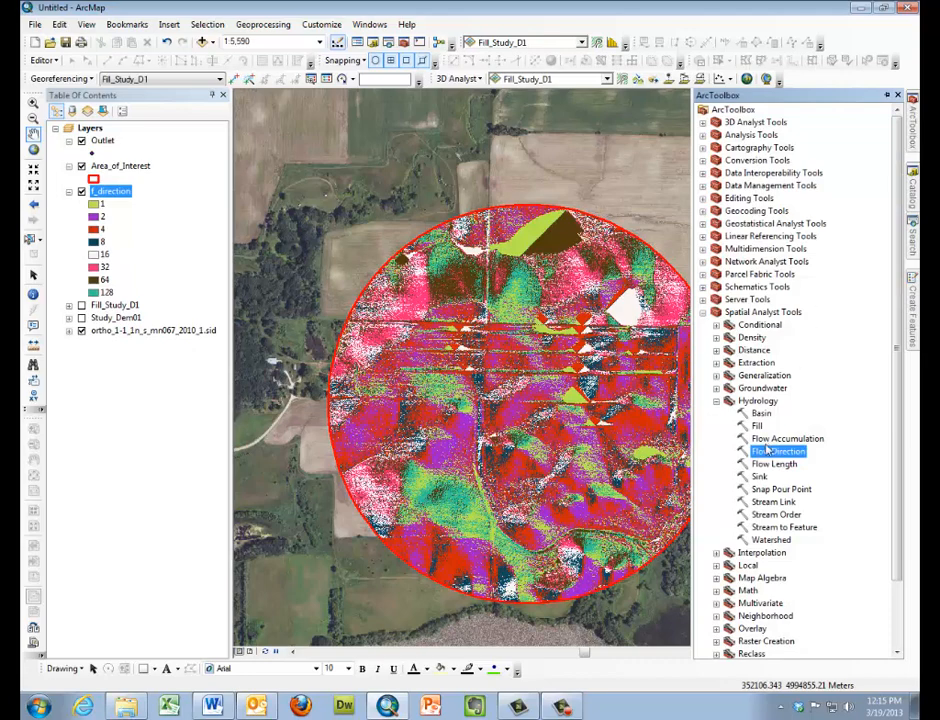
double_click(782, 439)
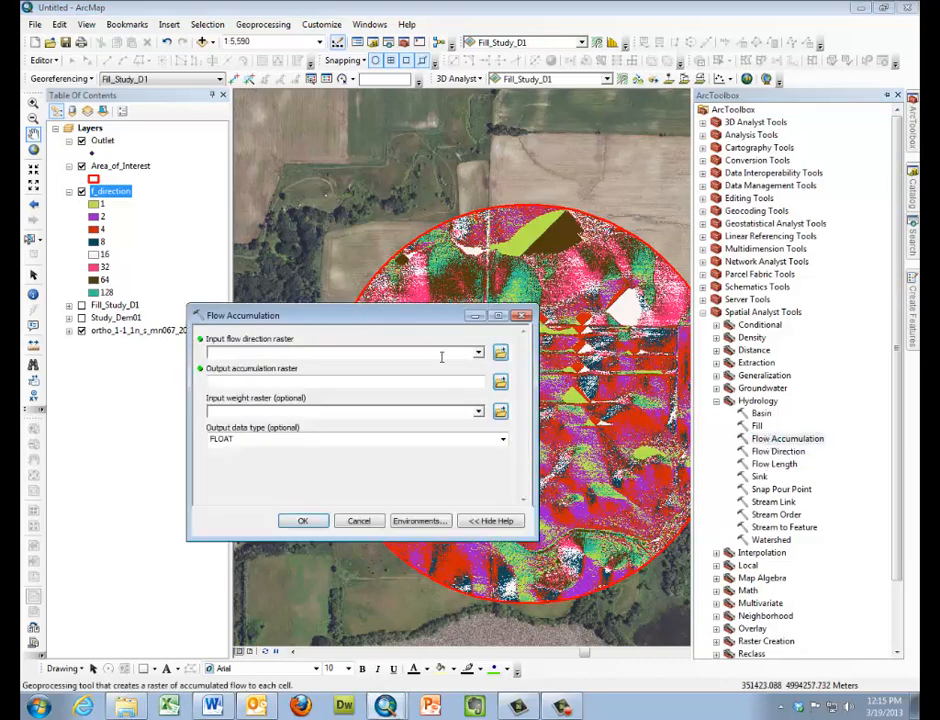
left_click(479, 357)
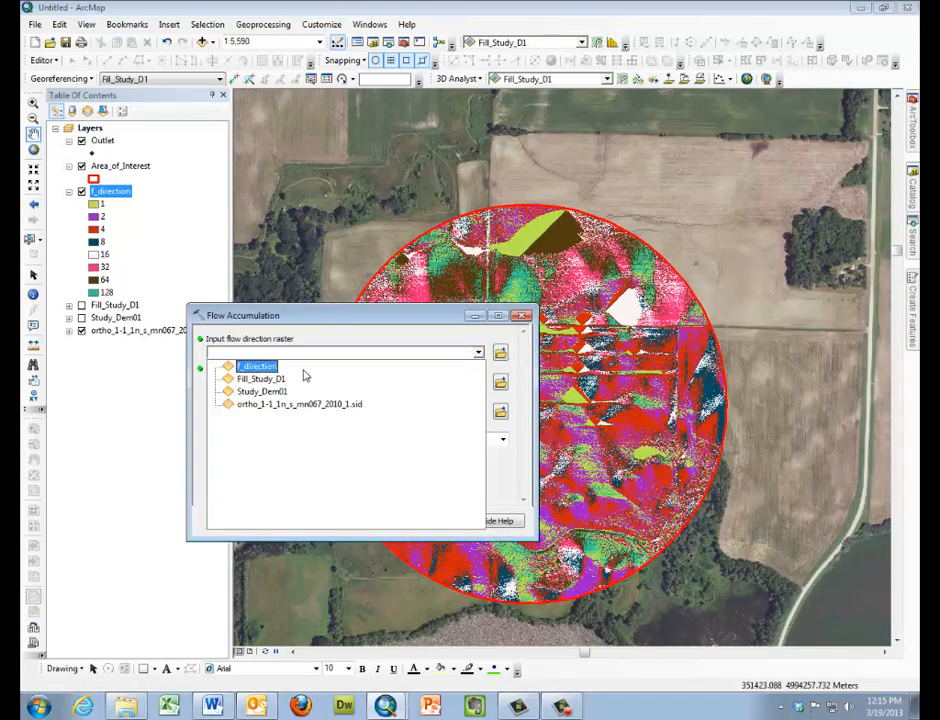
left_click(348, 363)
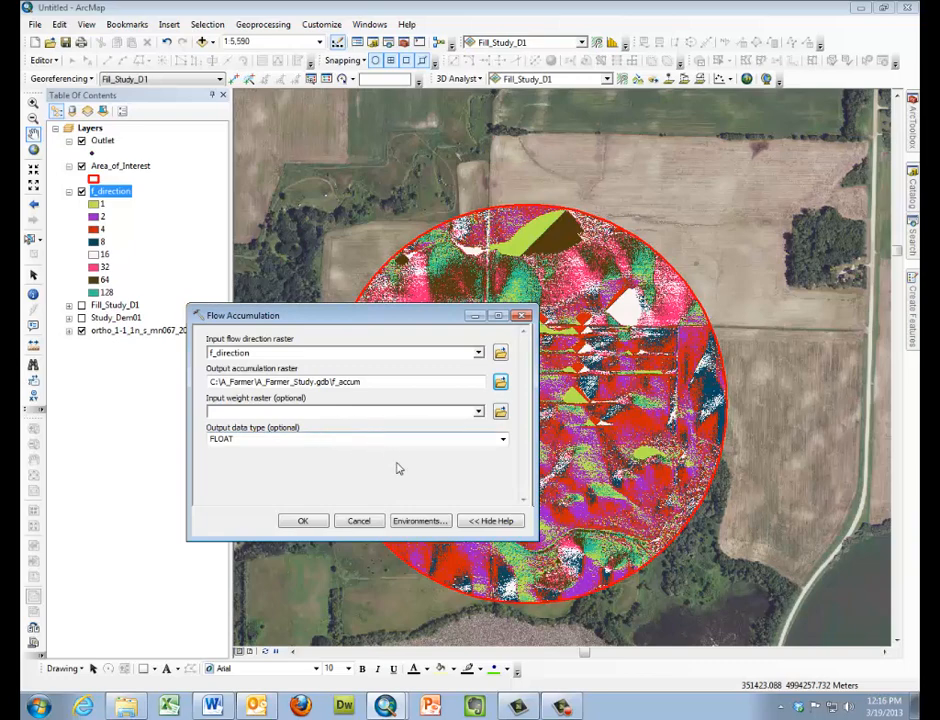
left_click(304, 521)
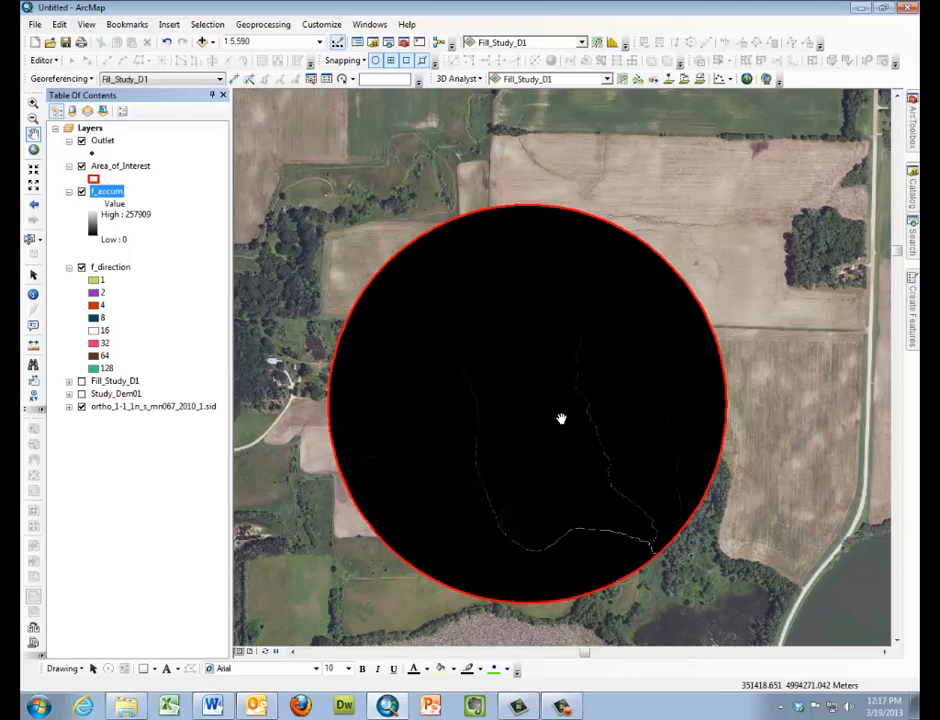
Step: Open the Reclassify tool from the Spatial Analyst tools and set f_accum as its input raster
mouse_move(912, 142)
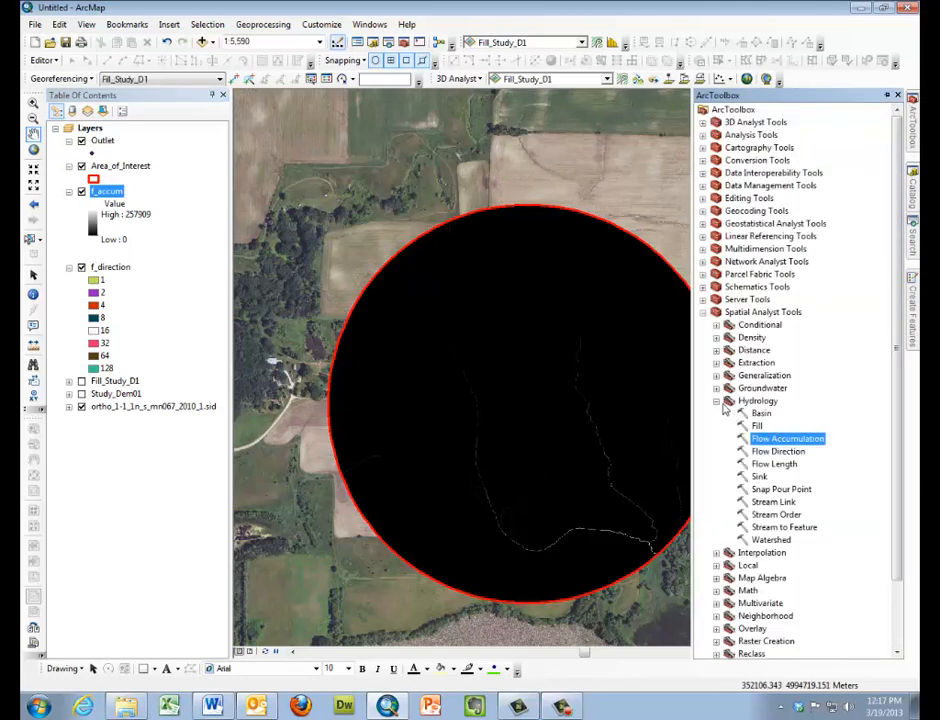
left_click(716, 401)
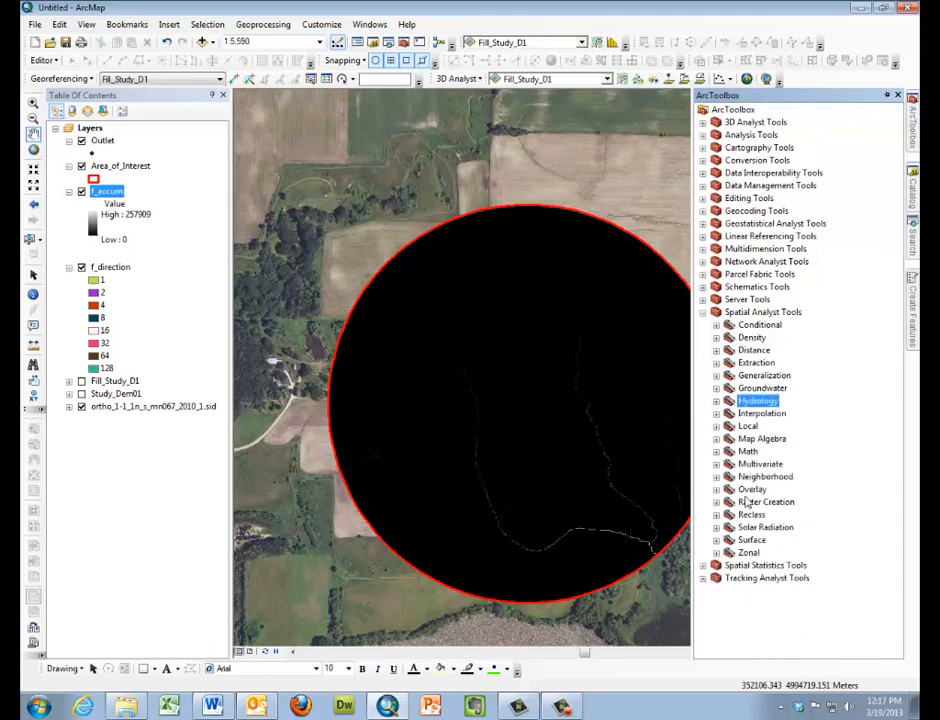
left_click(716, 514)
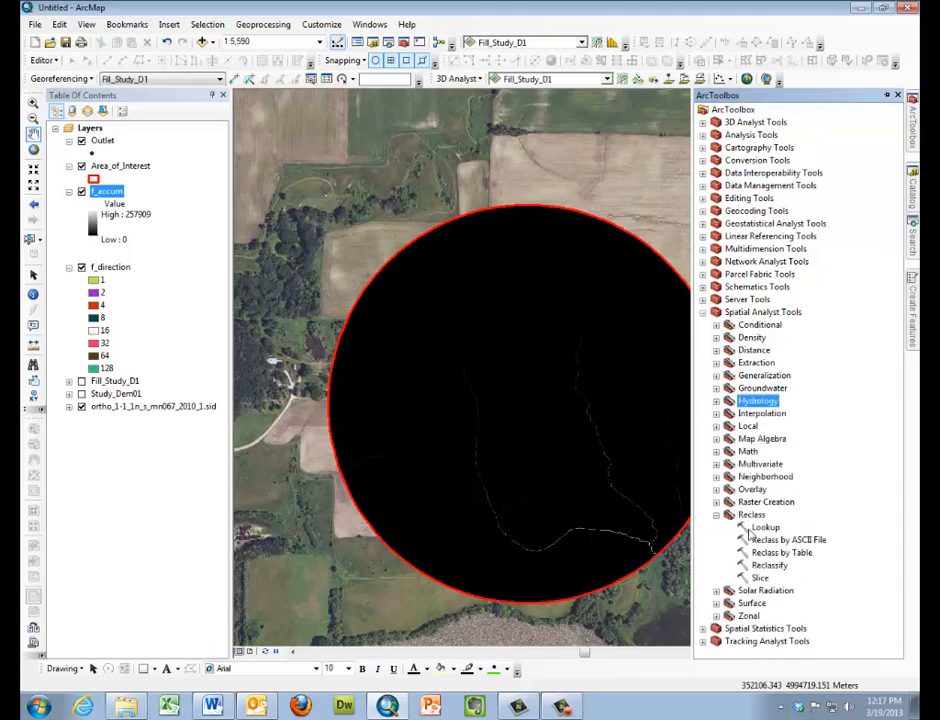
left_click(768, 566)
double_click(768, 566)
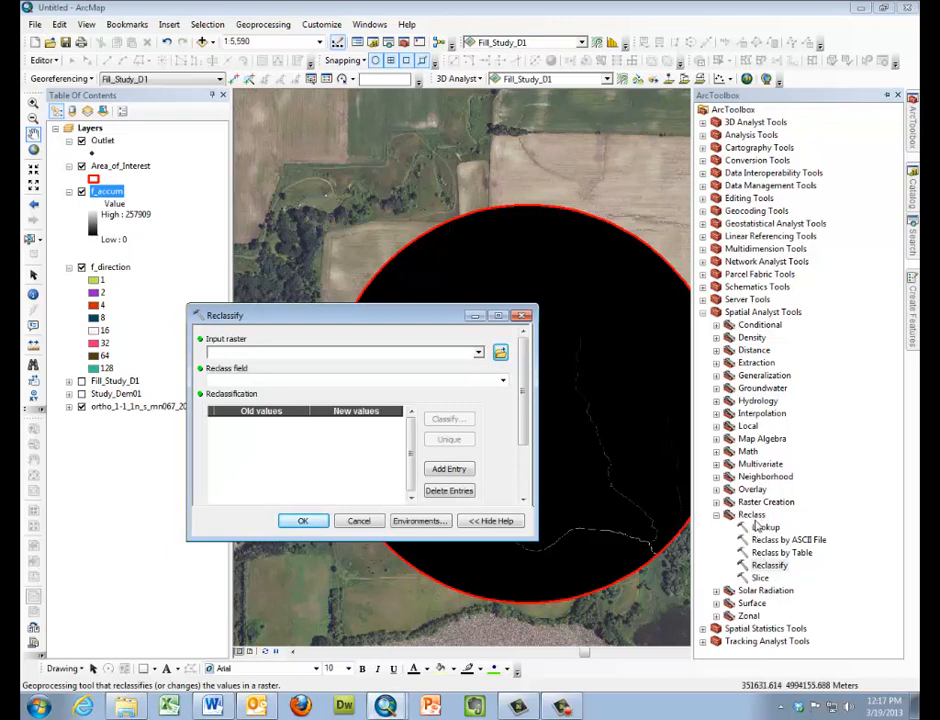
left_click(479, 356)
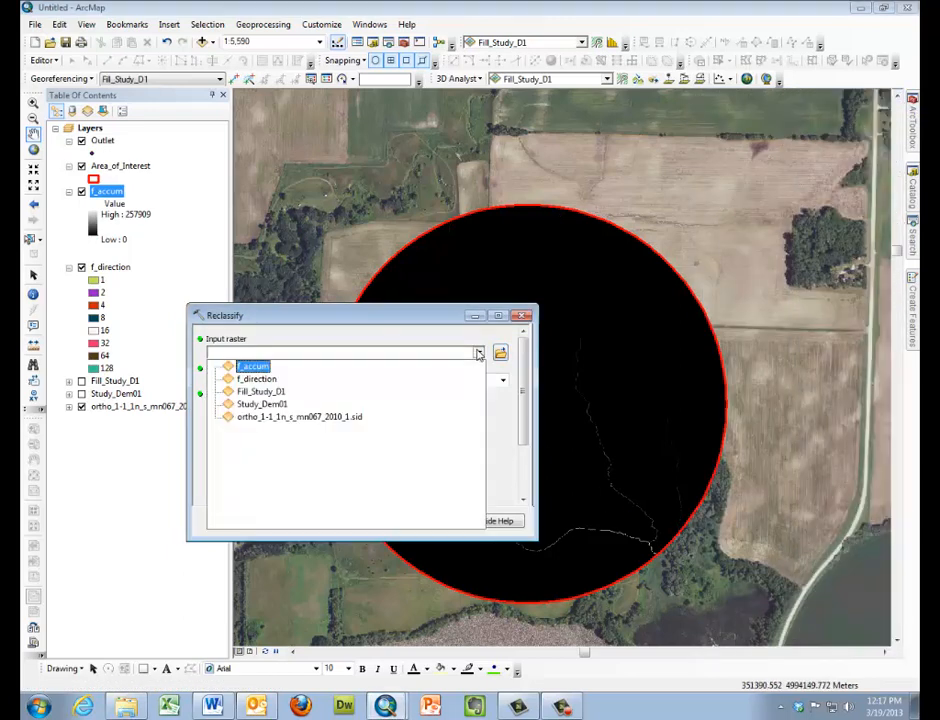
left_click(266, 372)
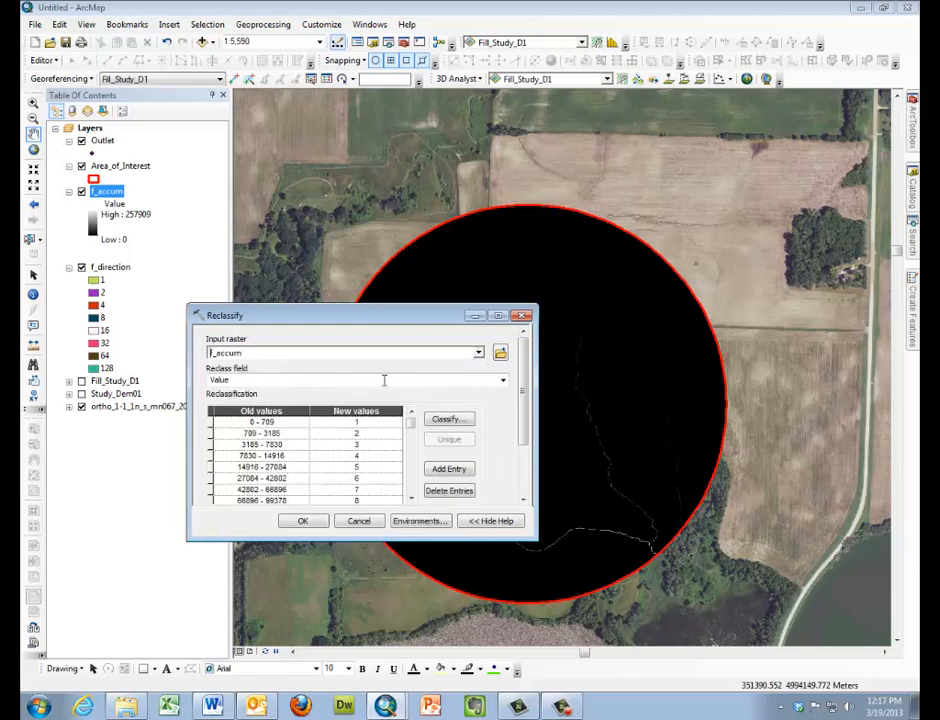
Step: Classify the f_accum values into 2 classes with the first break value at 10000
left_click(447, 420)
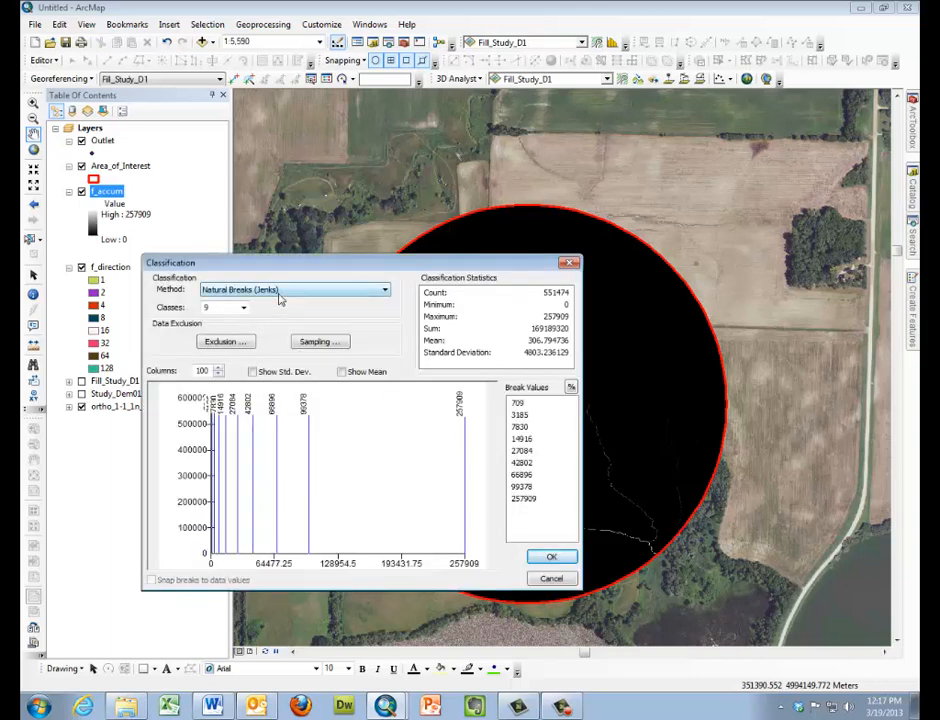
left_click(244, 312)
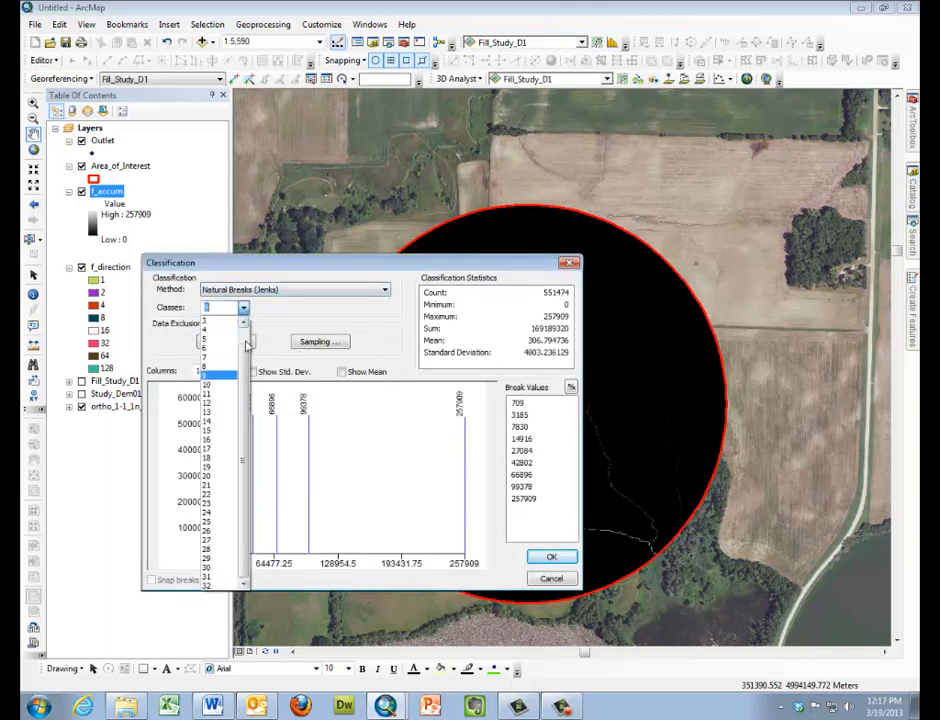
left_click(233, 331)
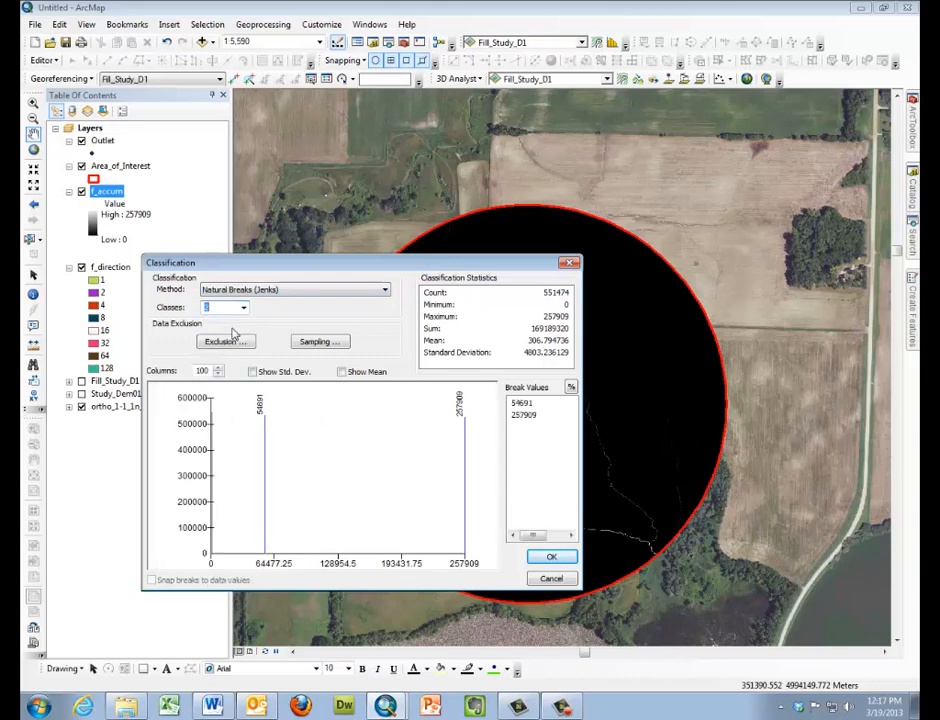
left_click(534, 405)
type("100")
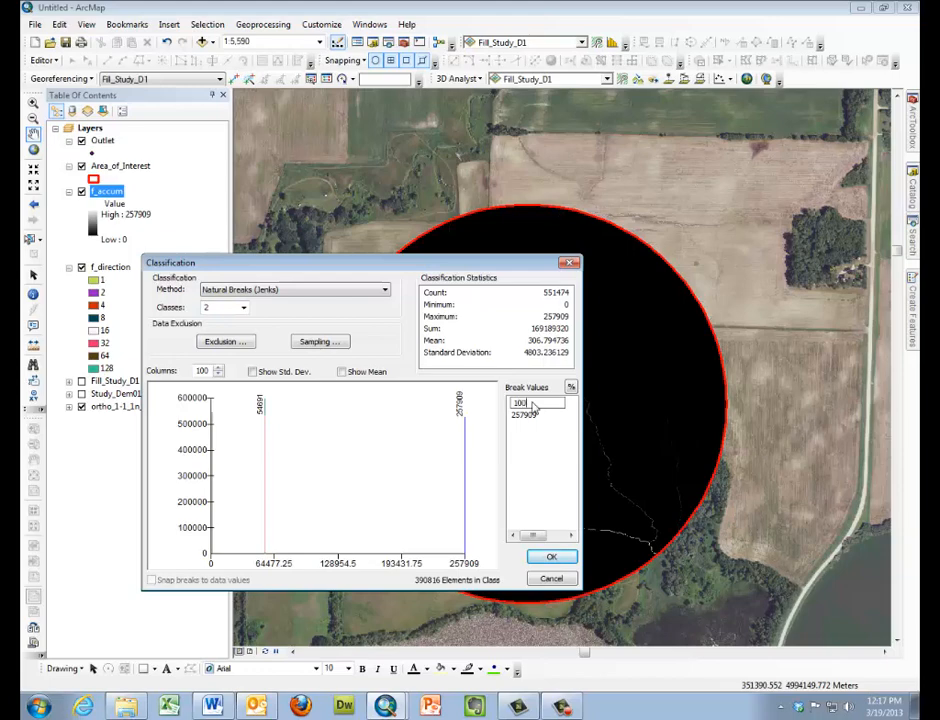
type("00")
key("Return")
left_click(554, 559)
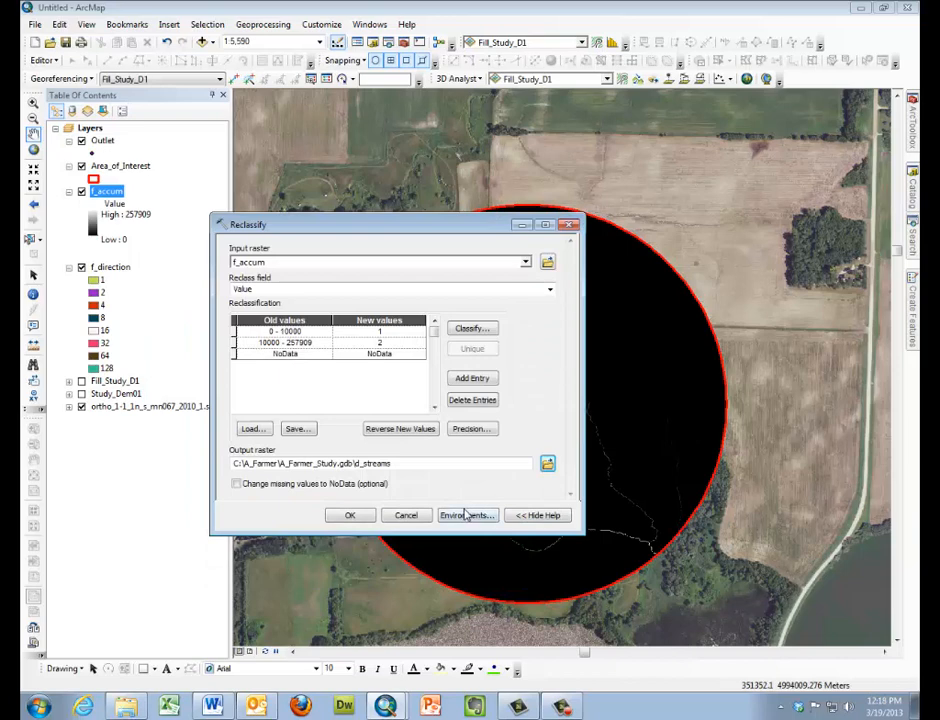
Step: Reclassify 0 - 10000 as NoData and the higher class as 1, and output the raster as d_streams in A_Farmer_Study.gdb
left_click(382, 332)
double_click(379, 332)
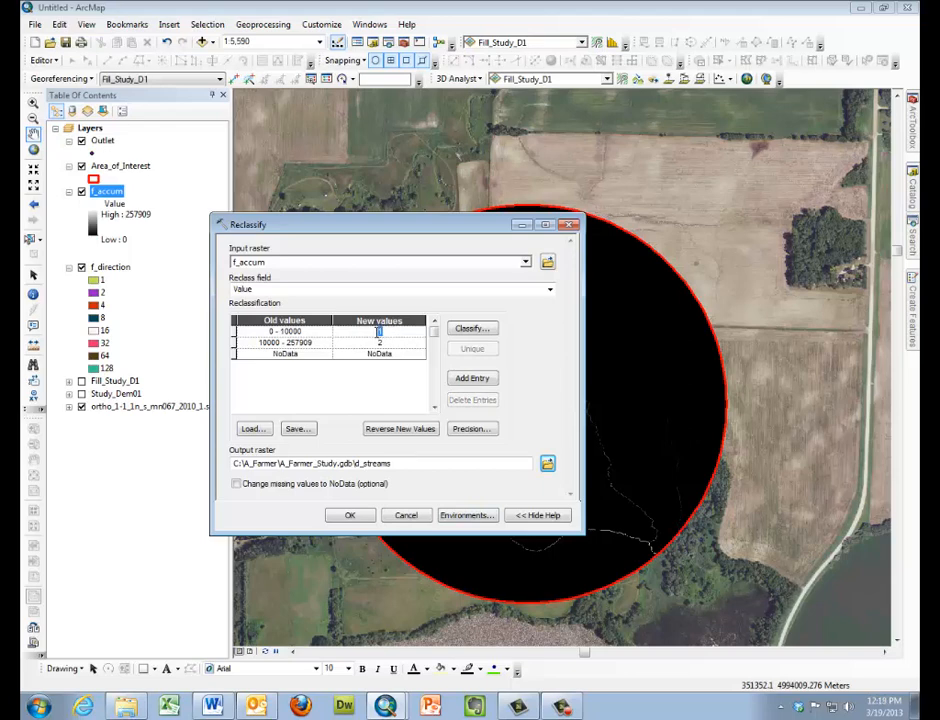
type("NoData")
left_click(382, 343)
left_click(351, 347)
left_click(349, 516)
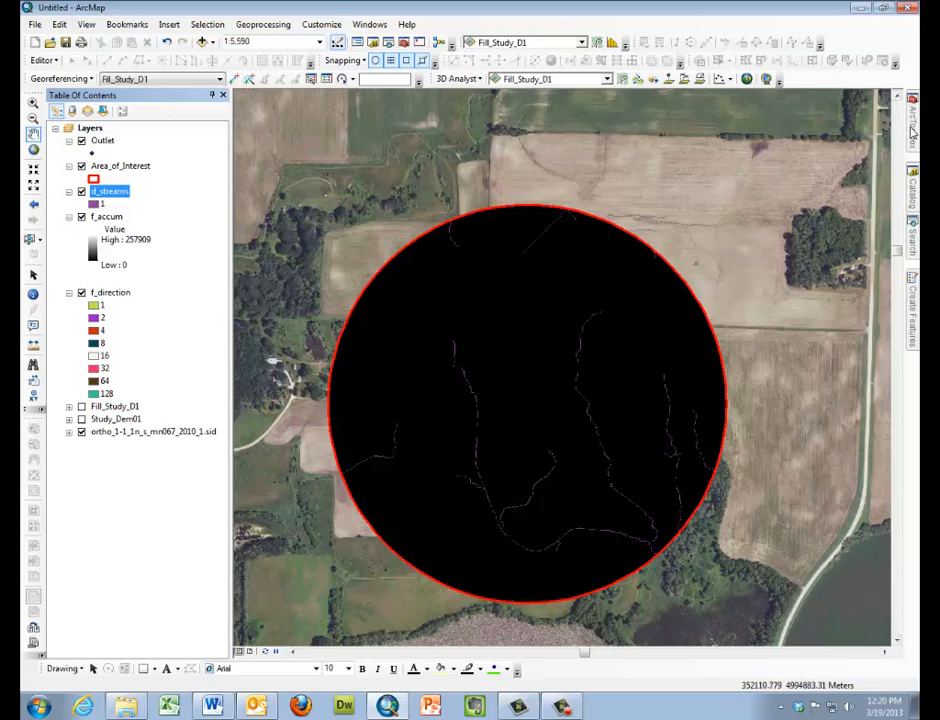
Step: Run Stream to Feature on d_streams with f_direction, simplifying polylines, and save the output as streams_vector in A_Farmer_Study.gdb
mouse_move(911, 128)
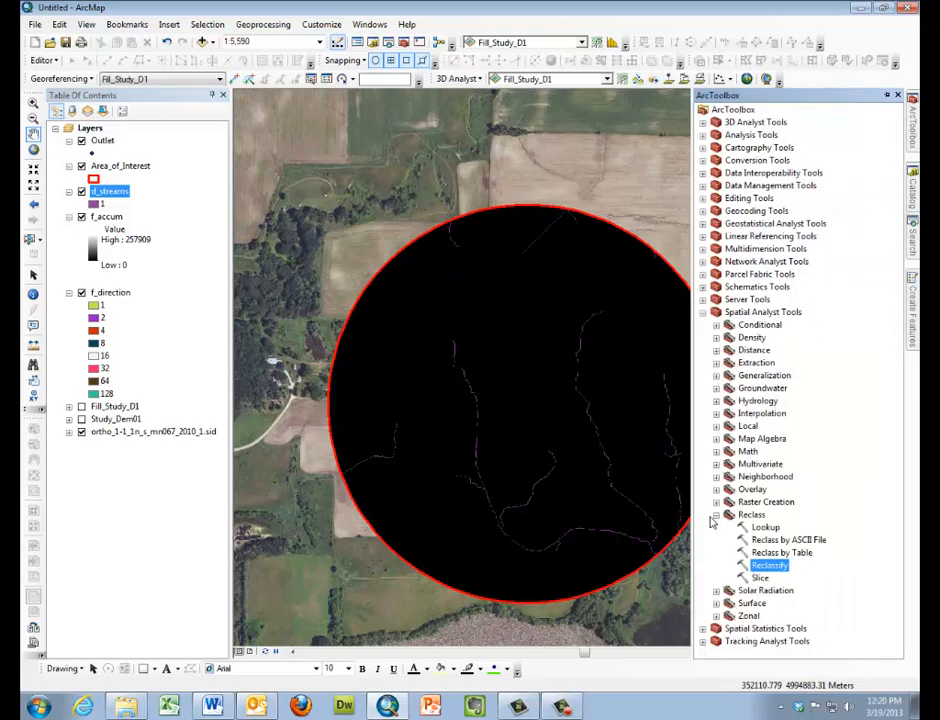
double_click(748, 514)
left_click(716, 401)
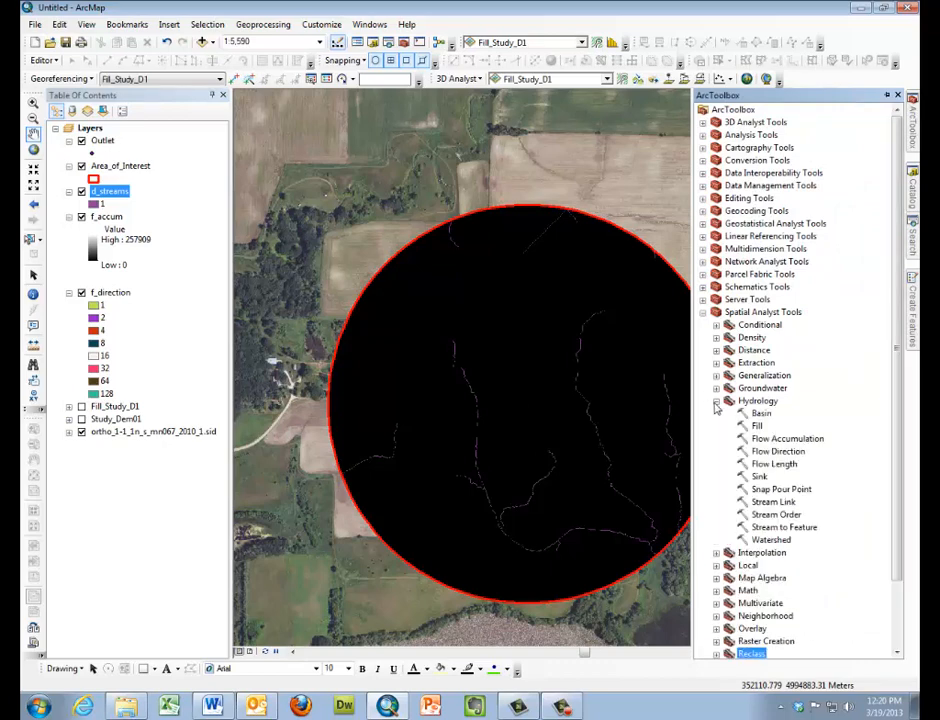
double_click(775, 527)
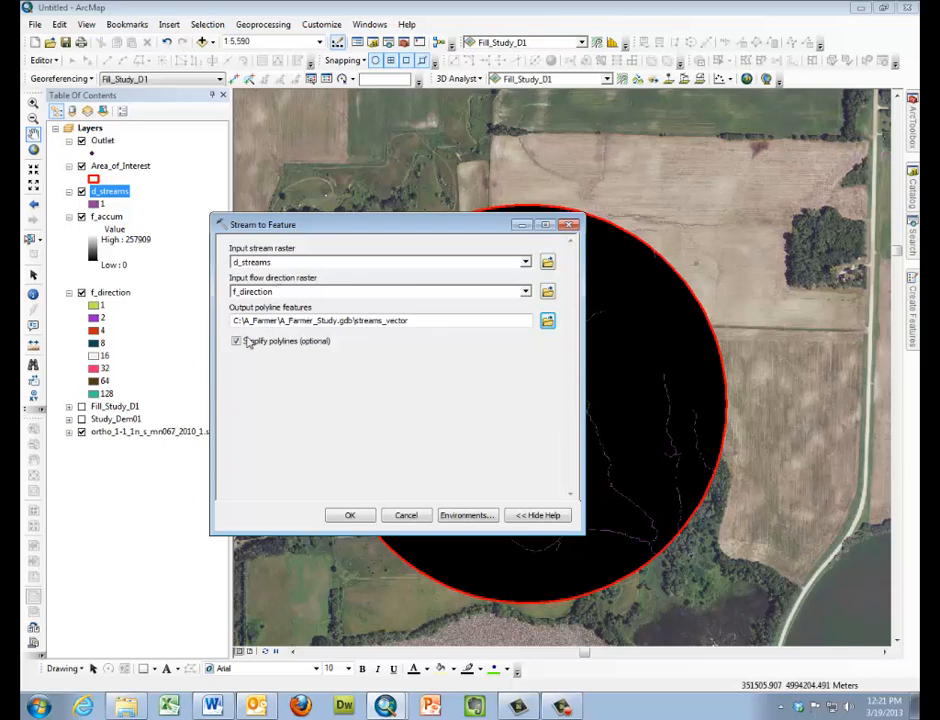
left_click(355, 515)
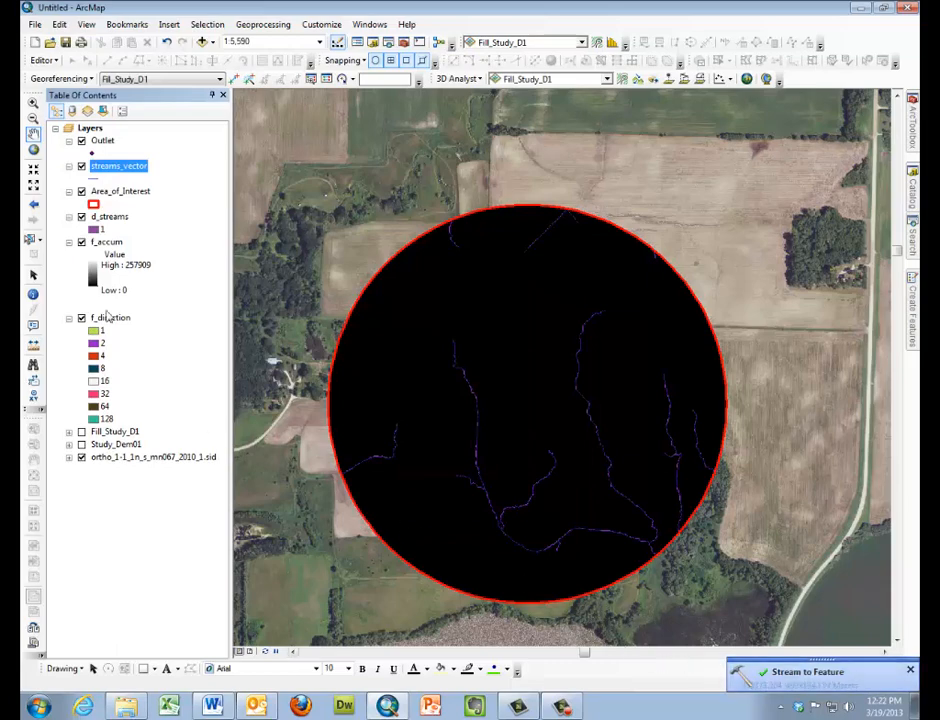
Step: Hide the f_accum and f_direction layers on the map
left_click(82, 243)
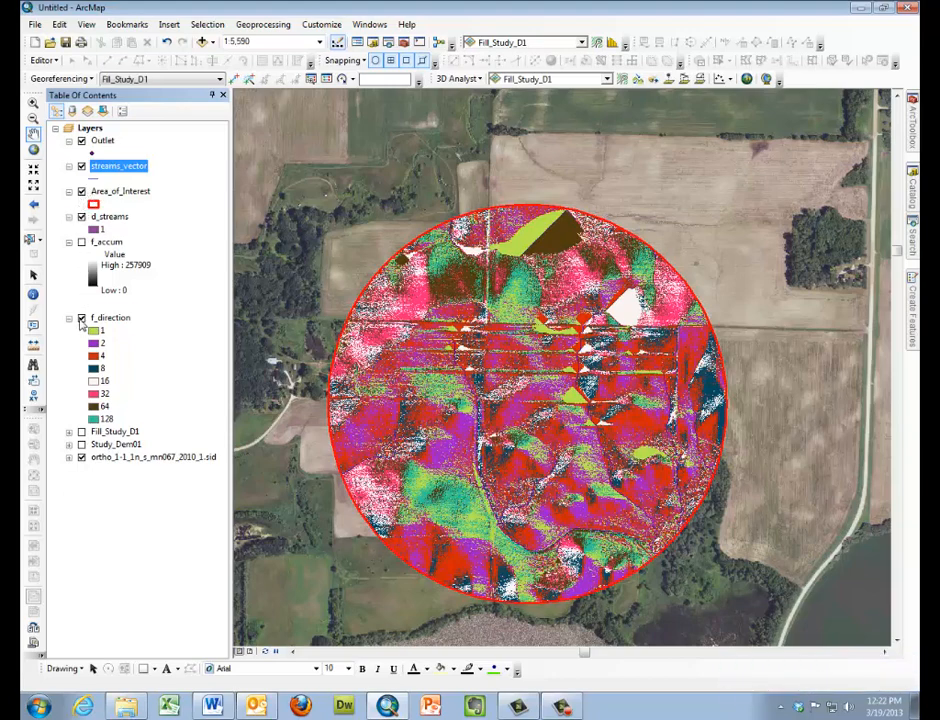
left_click(82, 318)
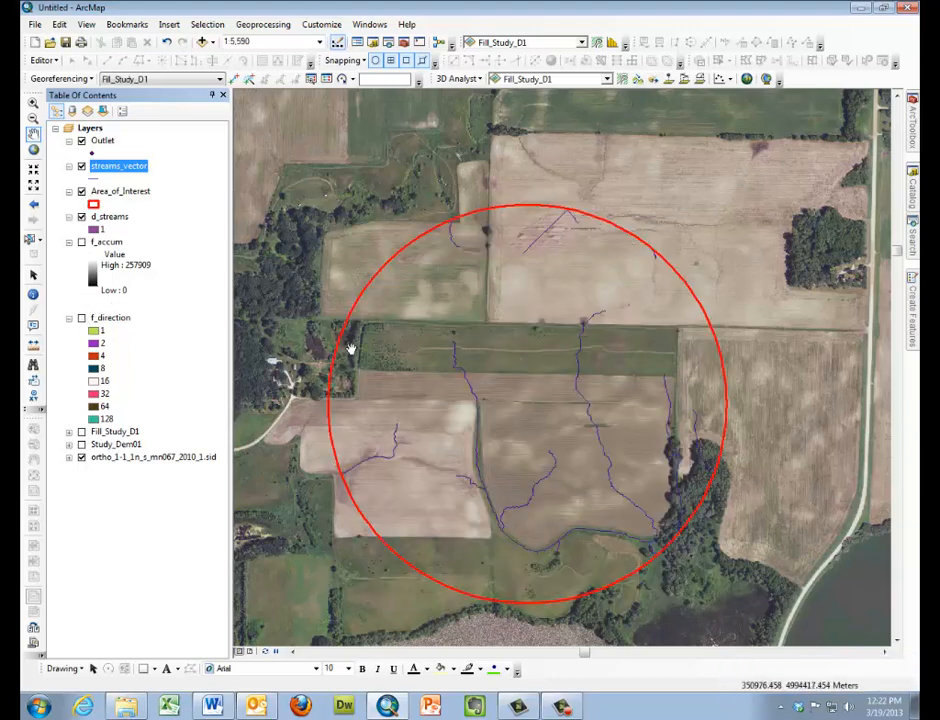